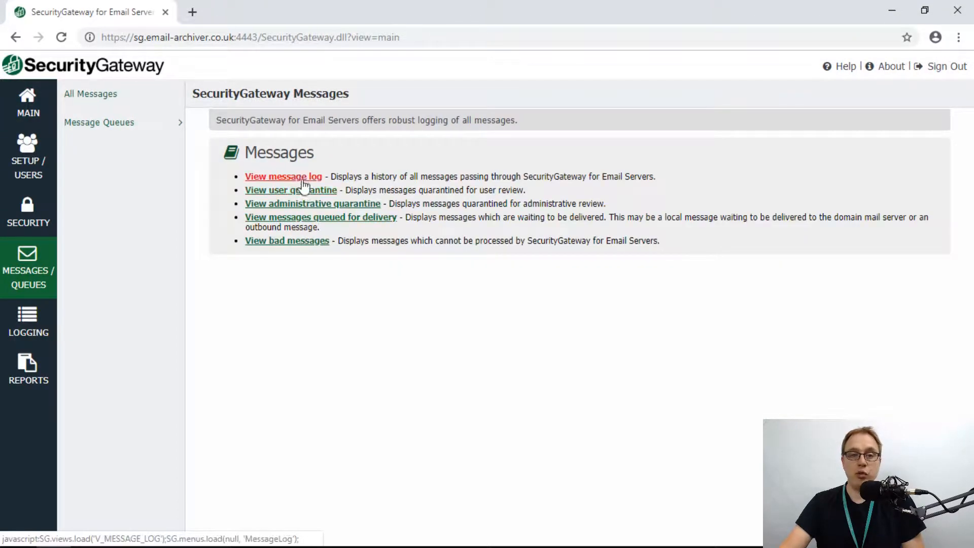
- In the message log, view the delivered WSJ 10-Point email's details with remote images loaded, then close it
click(301, 179)
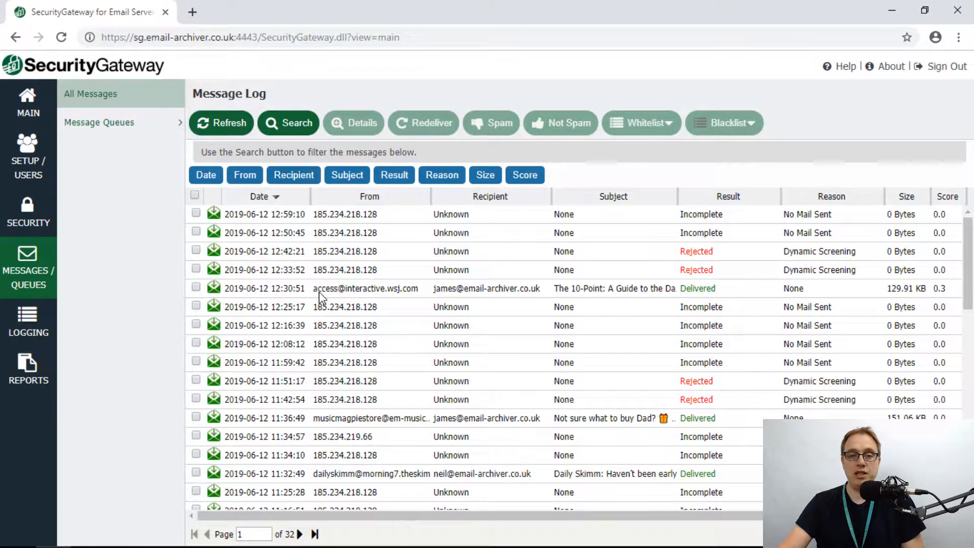
click(380, 290)
click(356, 123)
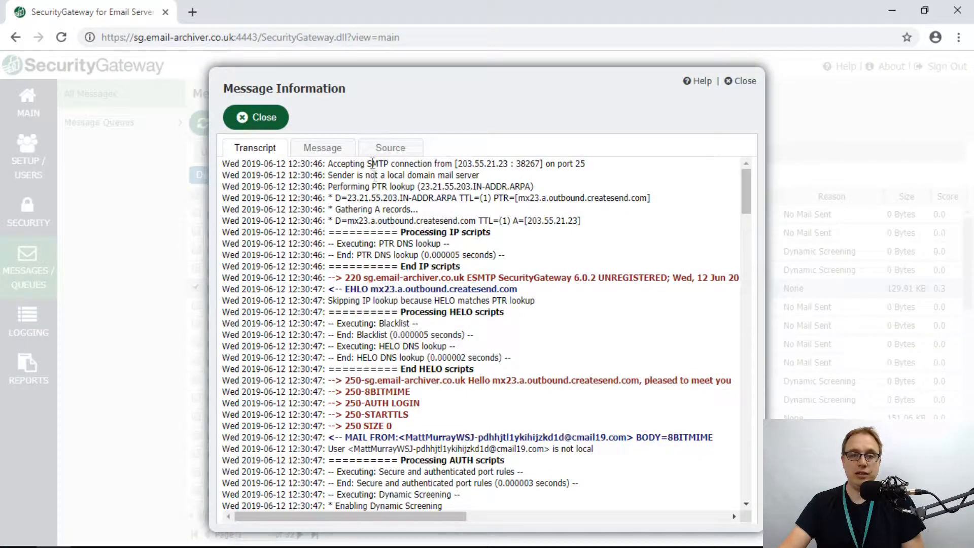
click(323, 150)
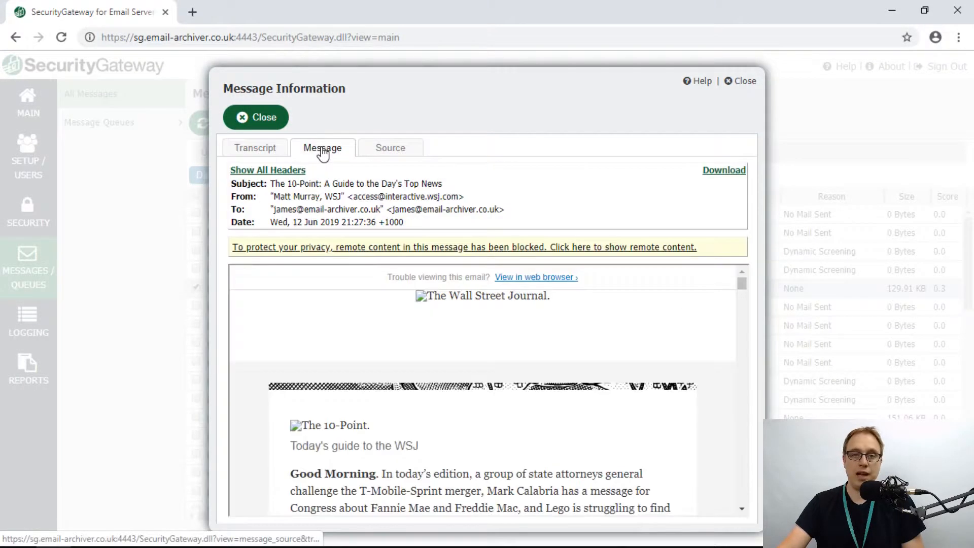
click(527, 248)
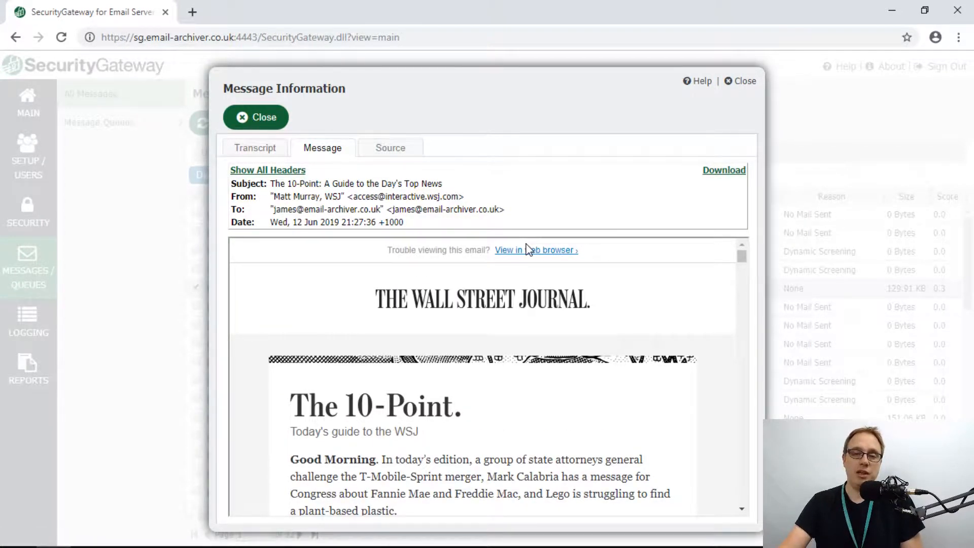
click(747, 84)
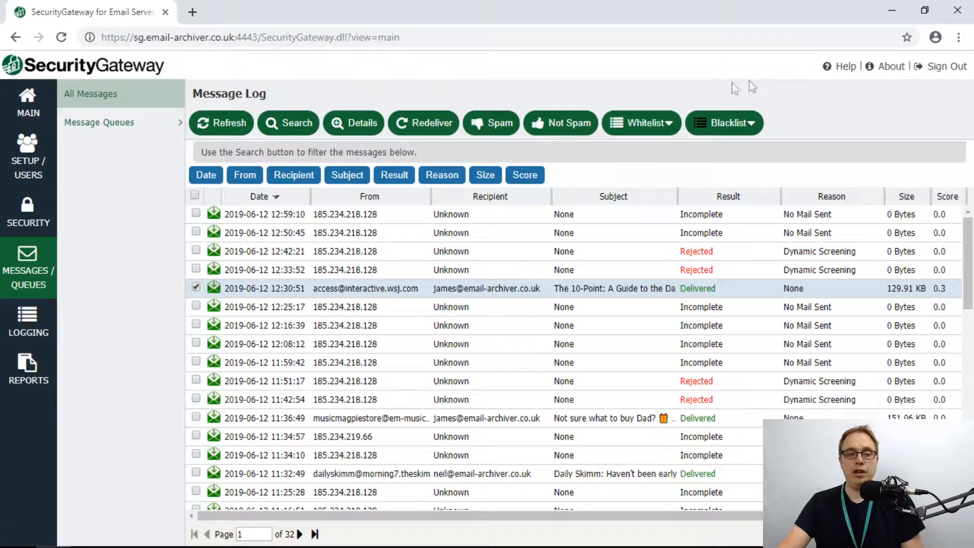
- Go to Setup/Users > Database > Data Retention, then expand the Archiving section in the sidebar
click(31, 159)
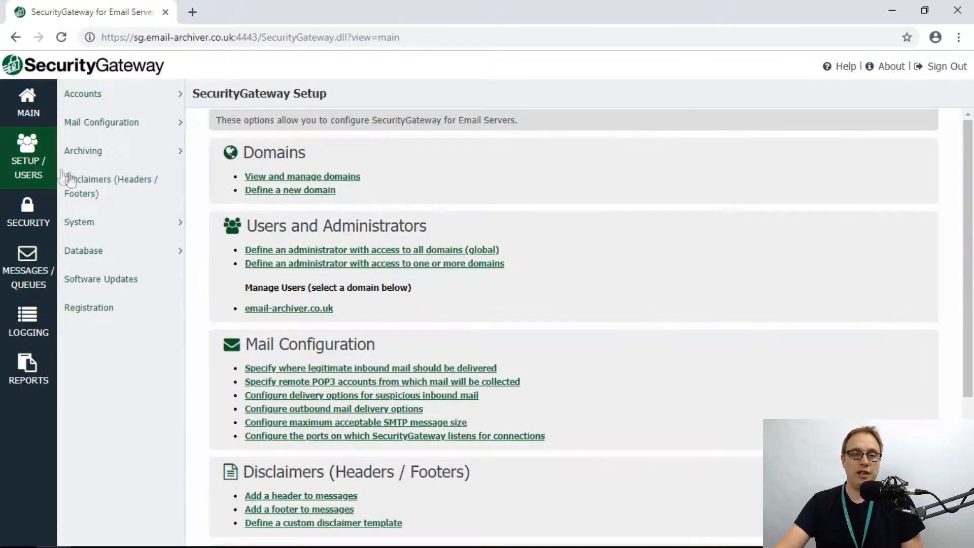
click(81, 251)
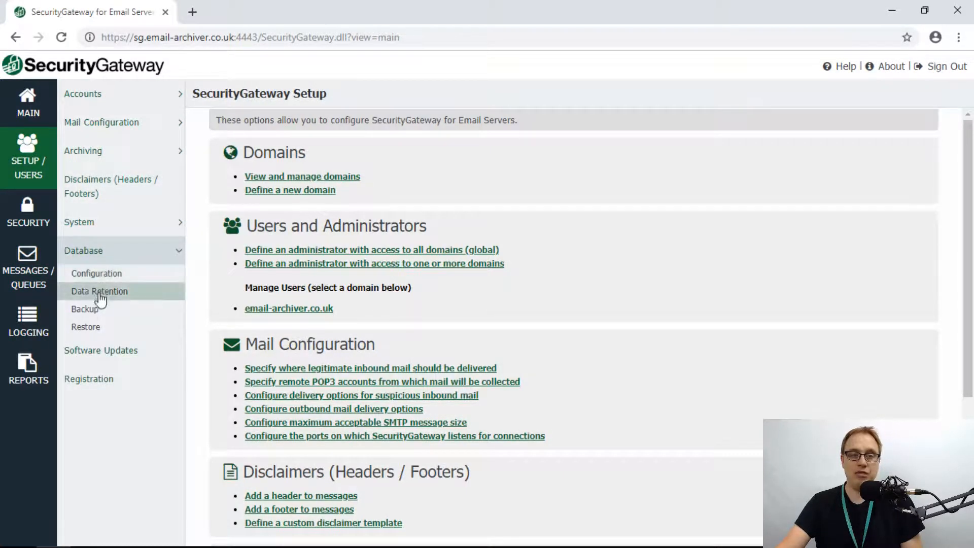
click(100, 292)
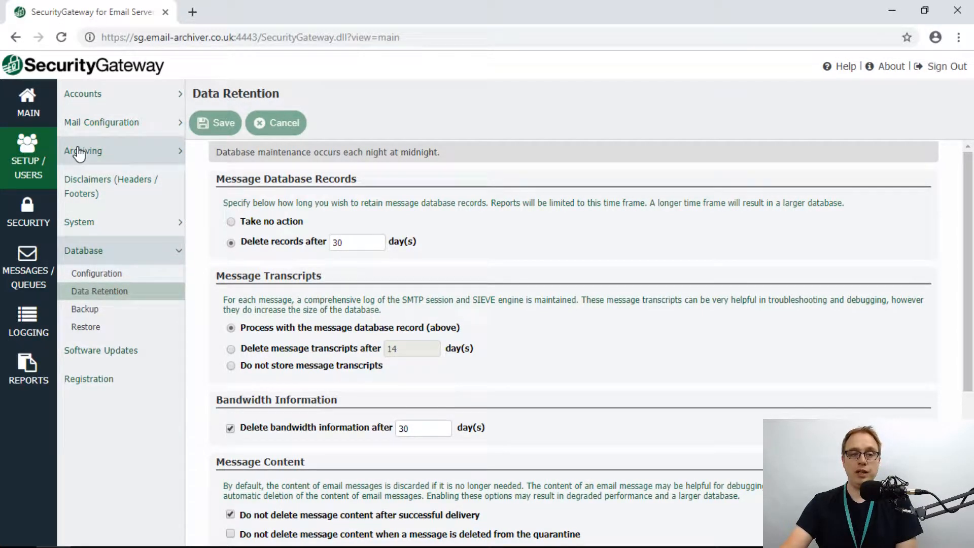
click(97, 155)
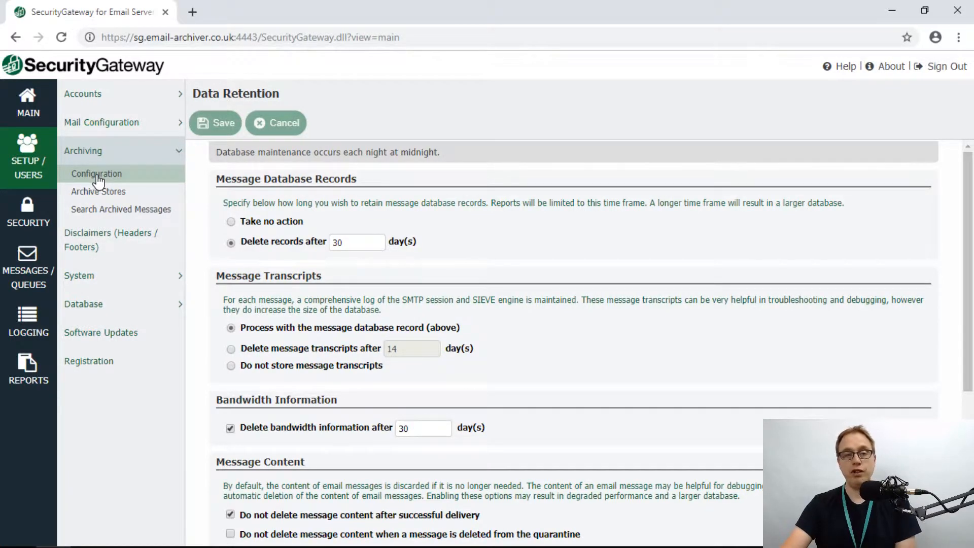
- Show the Email Archiving configuration and check the For Domain list, keeping it on -- Global --
click(98, 177)
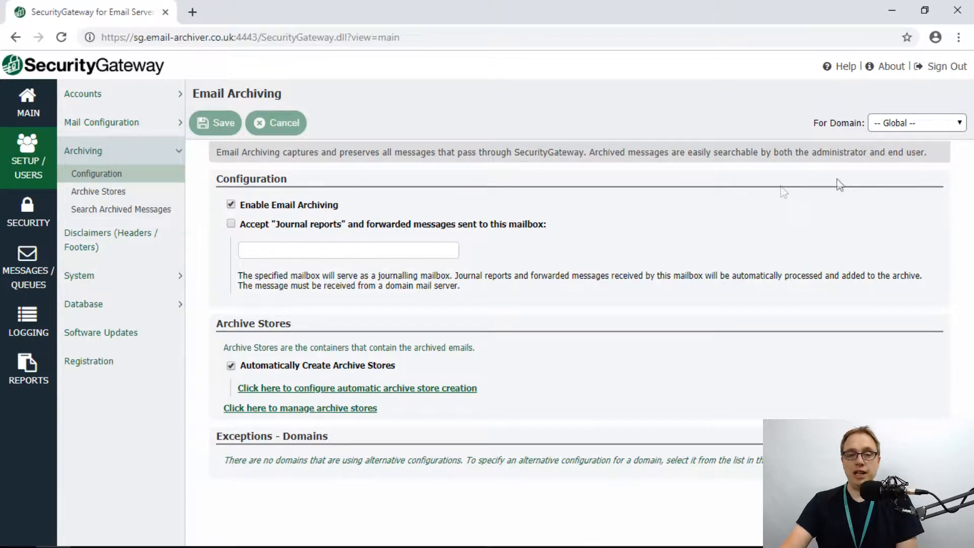
click(934, 126)
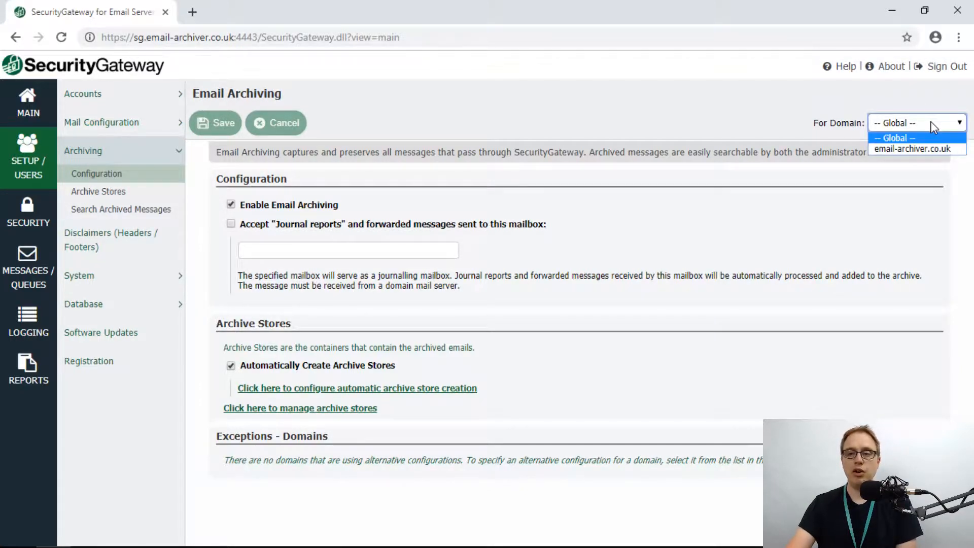
click(915, 141)
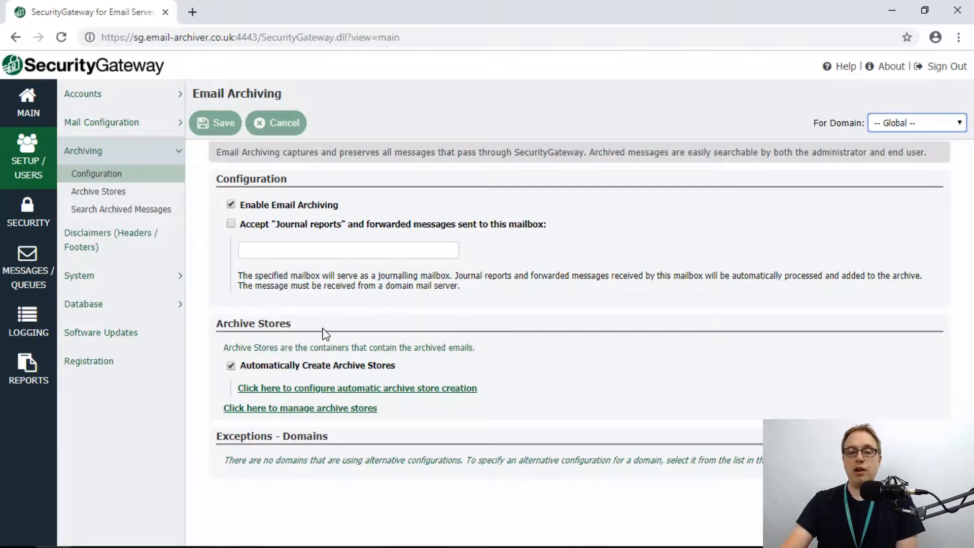
click(322, 390)
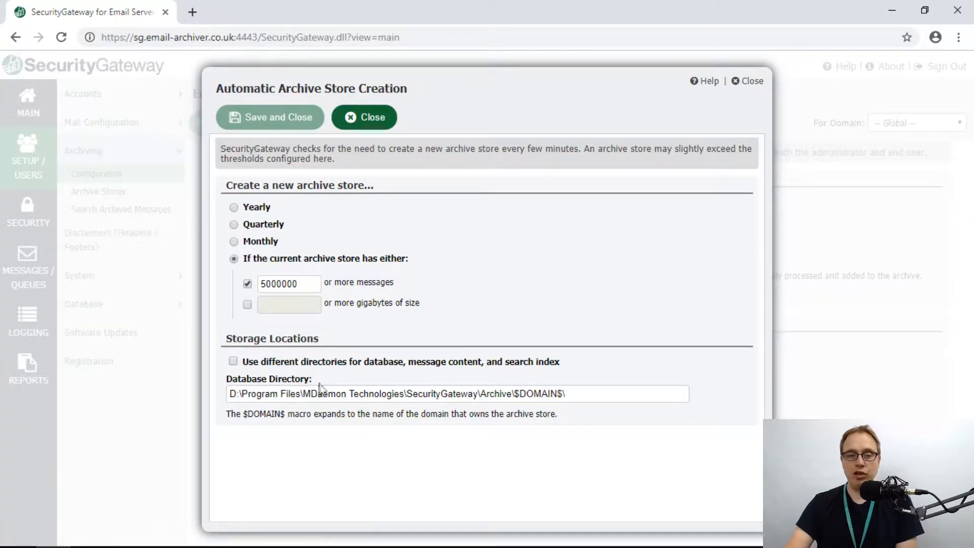
click(307, 284)
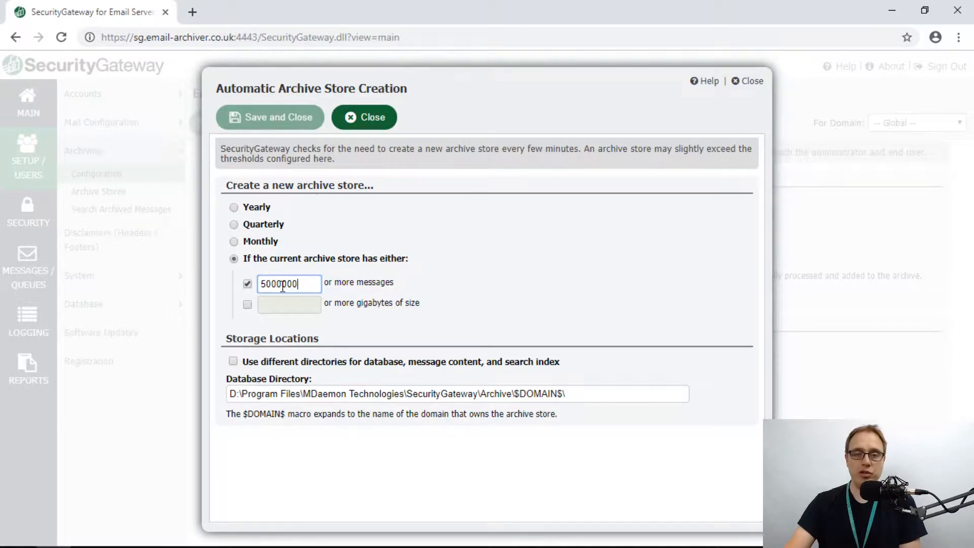
click(362, 127)
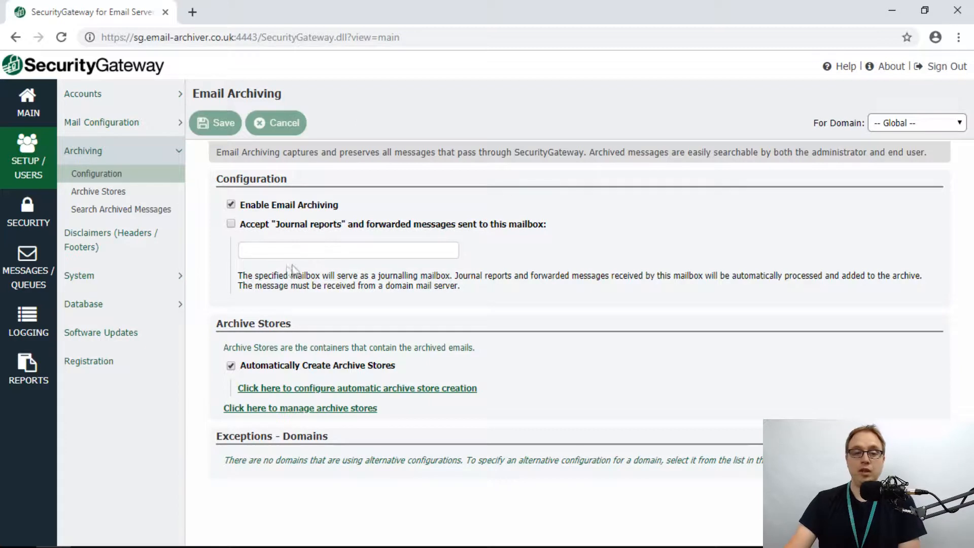
- Review the Archive Stores list with its single Default store, then go to Search Archived Messages
click(116, 199)
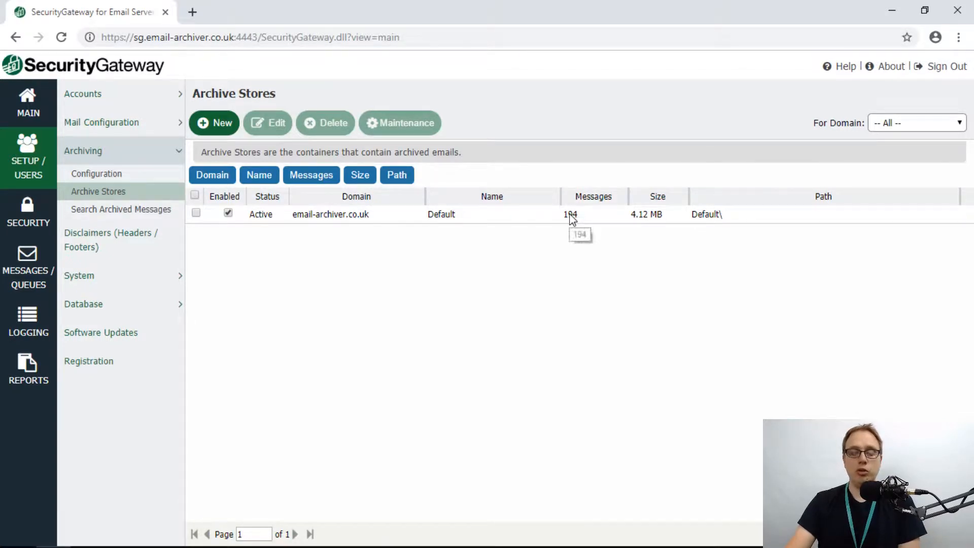
click(137, 212)
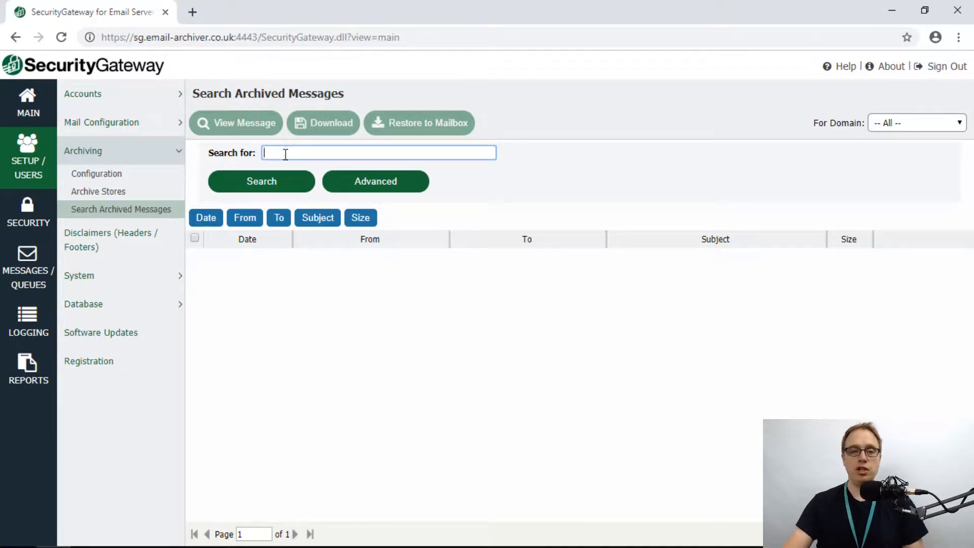
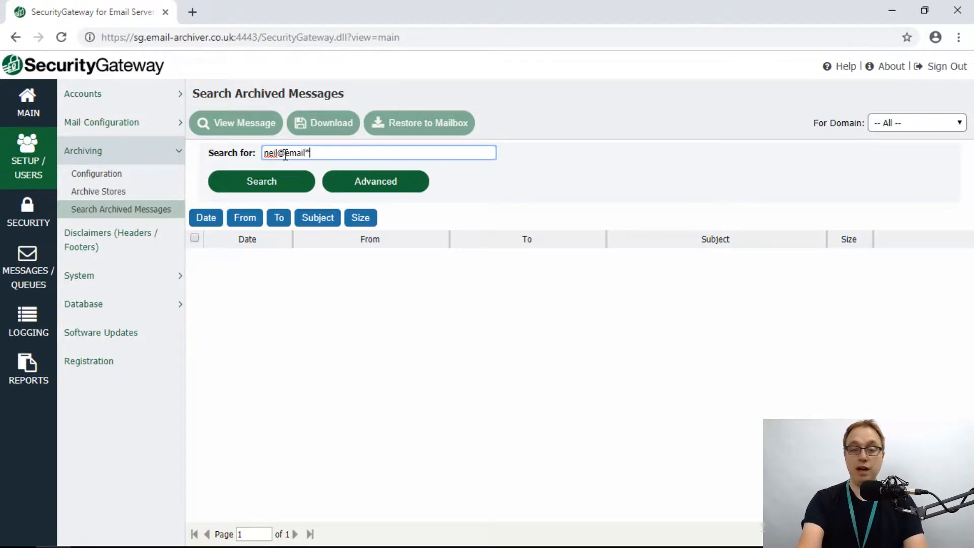
- Search the archive for the user's wildcard address and select the 2019-06-09 Super Sunday Bargains result
click(274, 181)
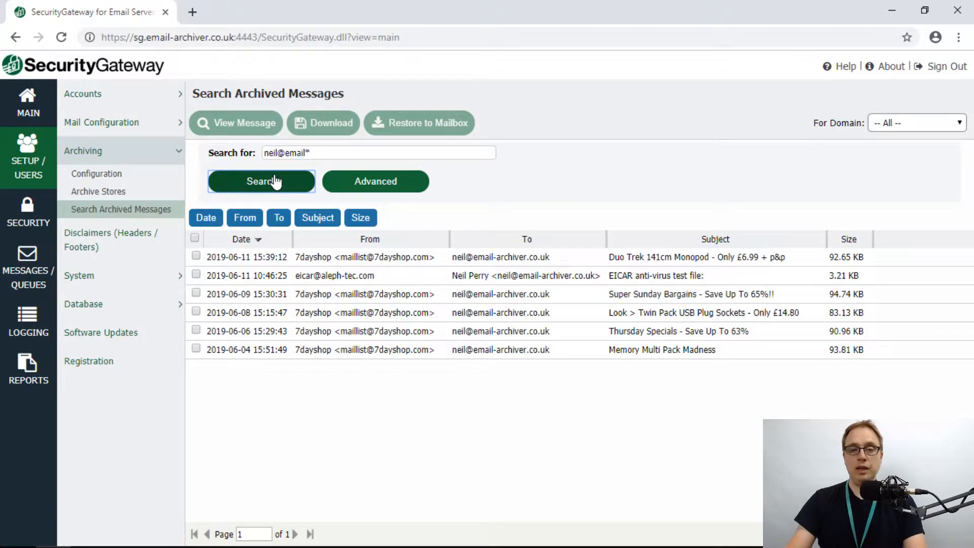
click(520, 300)
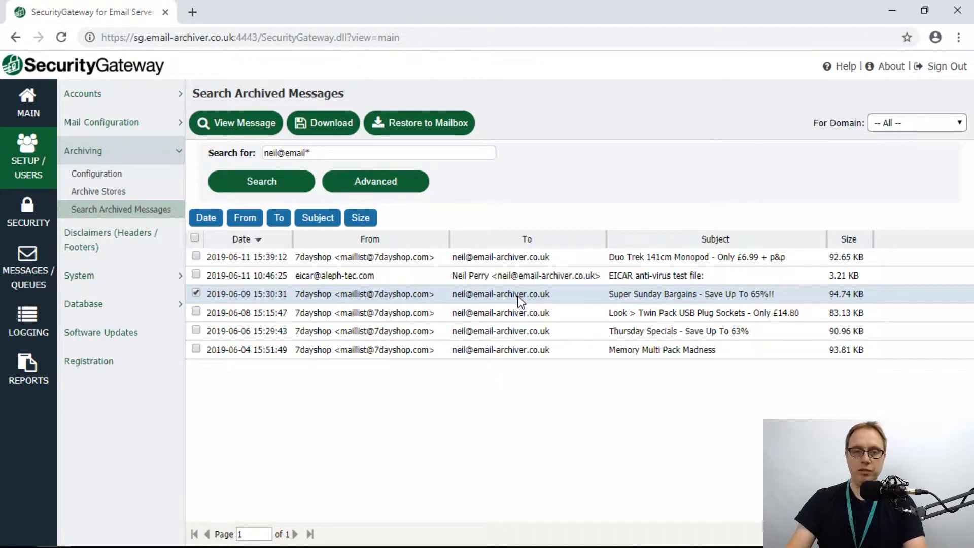
- In advanced search, match 'aldi' against sender/recipient only, excluding subject and message body
click(390, 184)
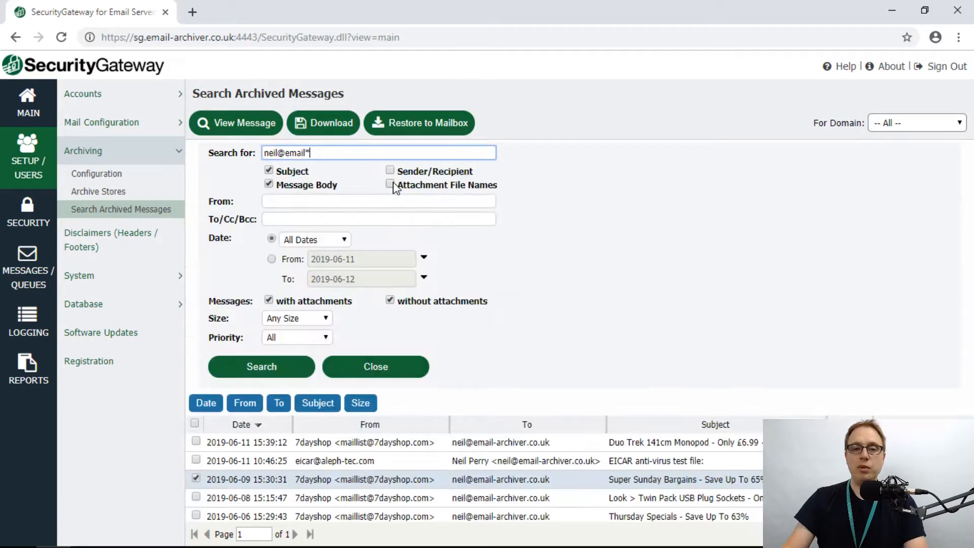
click(272, 172)
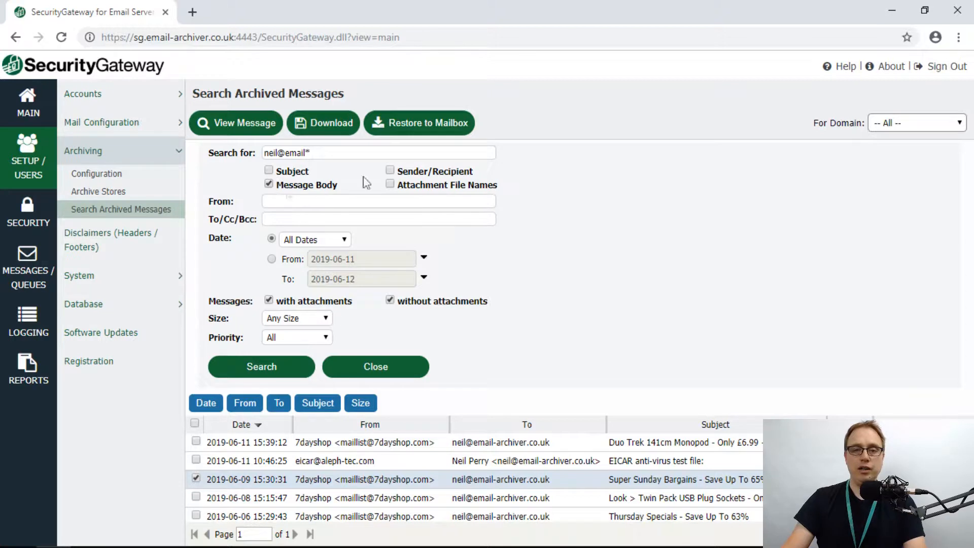
click(429, 173)
click(300, 187)
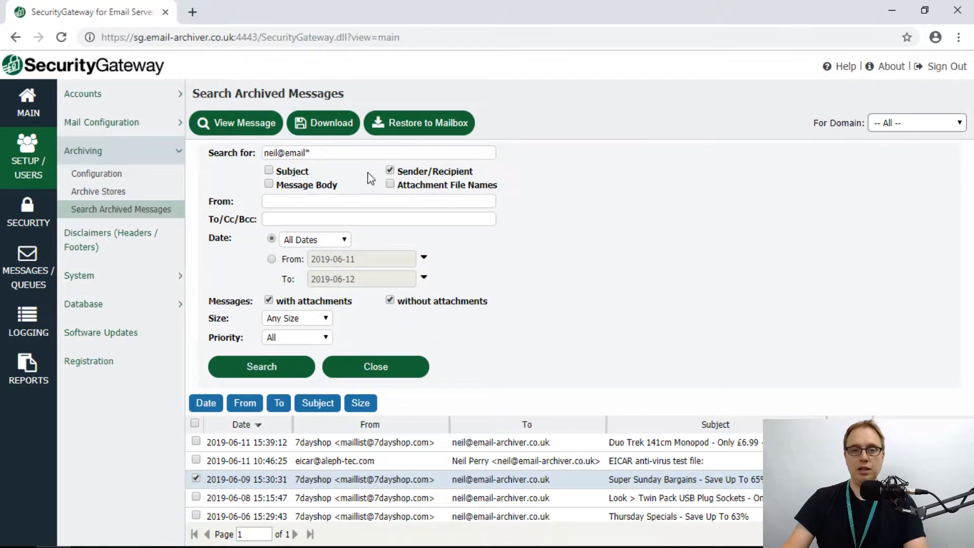
drag(327, 155, 260, 163)
text(a)
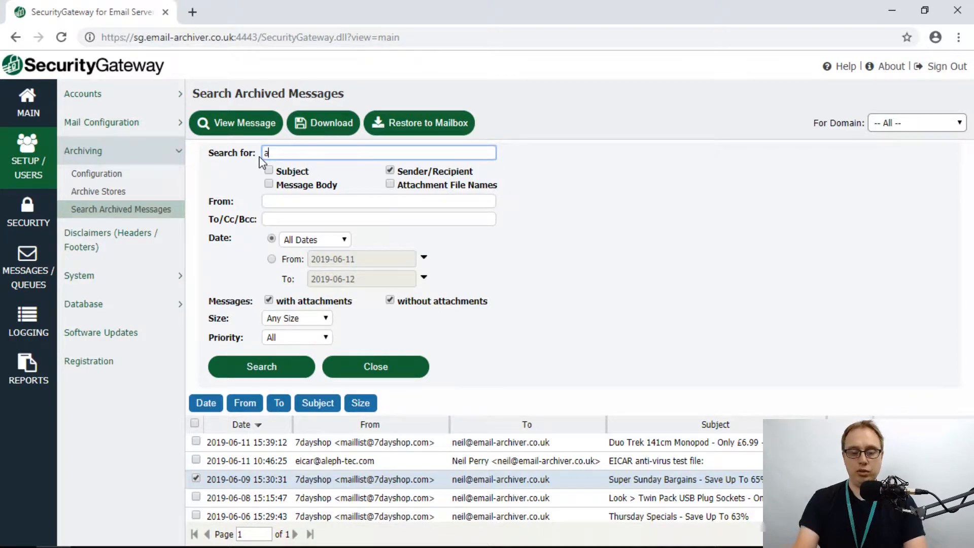
text(ldi)
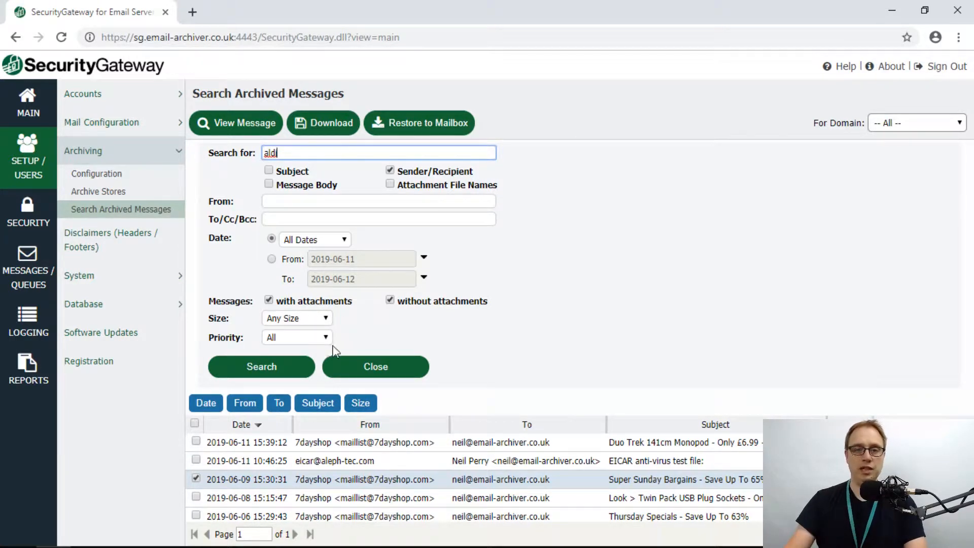
- Limit results to the Last 7 Days with Any Size, search, and select the newest ALDI message
click(311, 242)
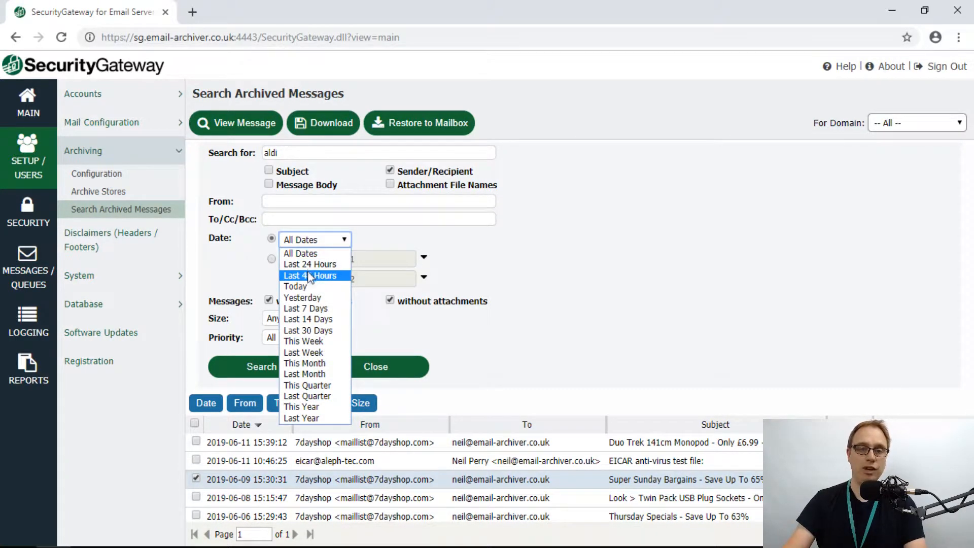
click(303, 310)
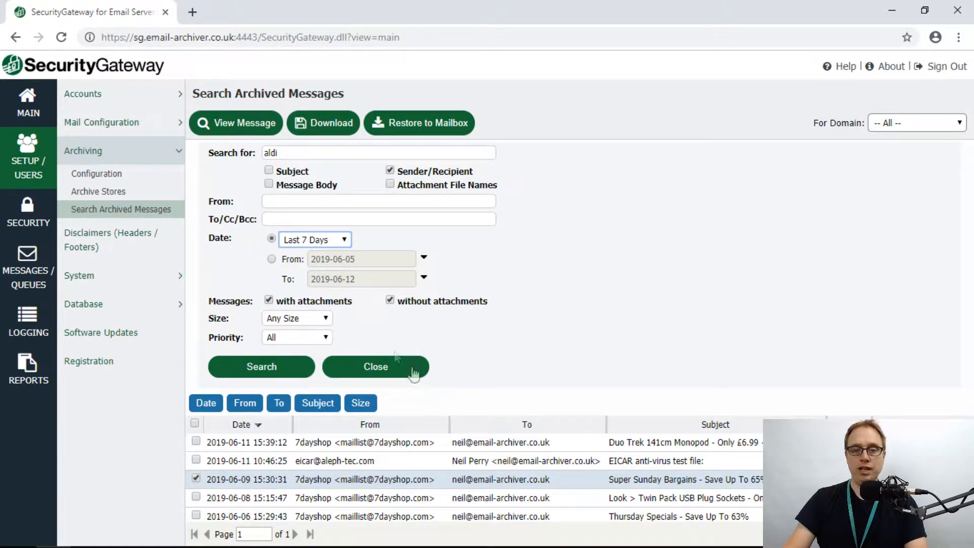
click(318, 321)
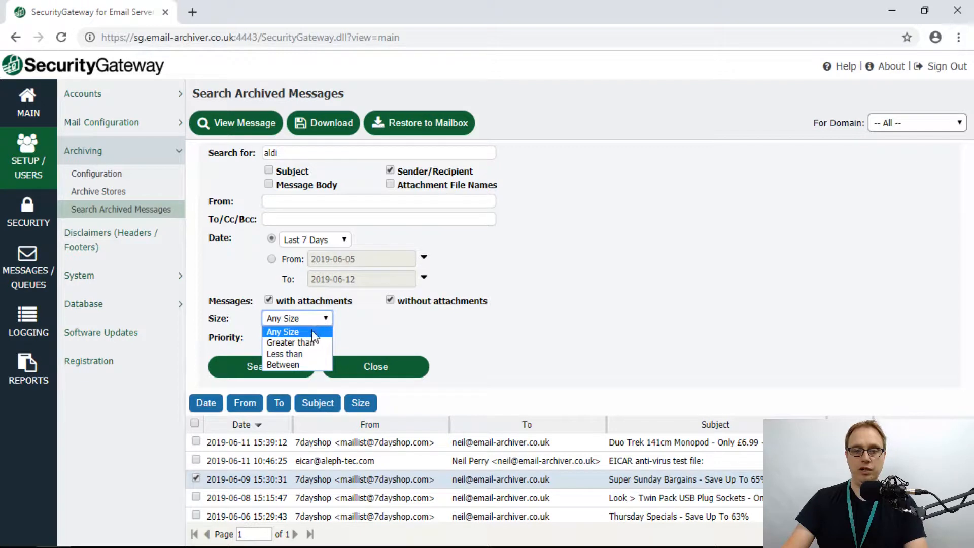
click(382, 330)
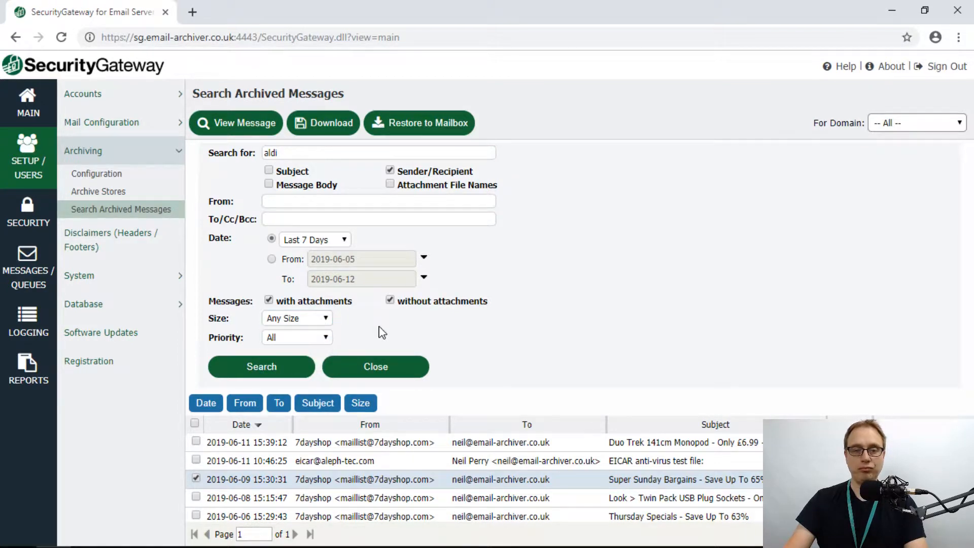
click(289, 368)
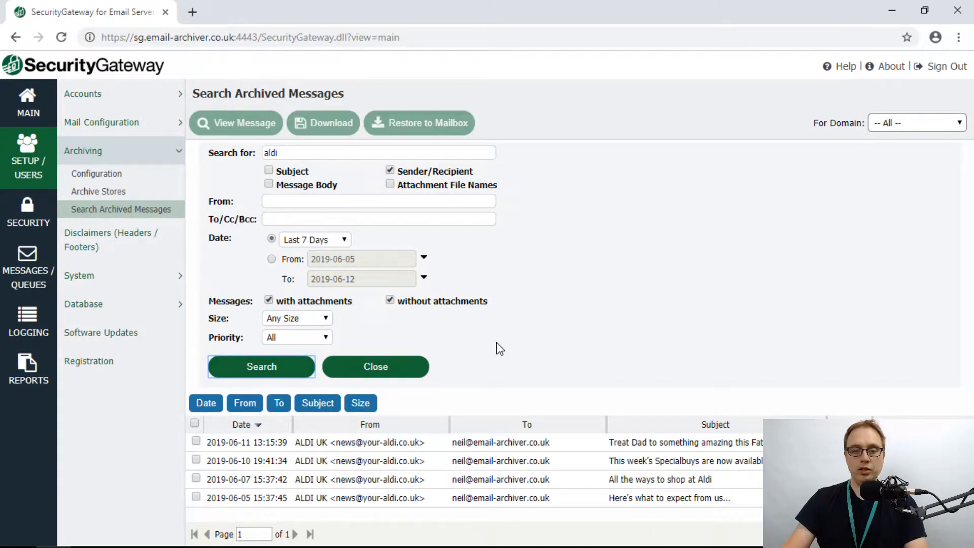
click(380, 446)
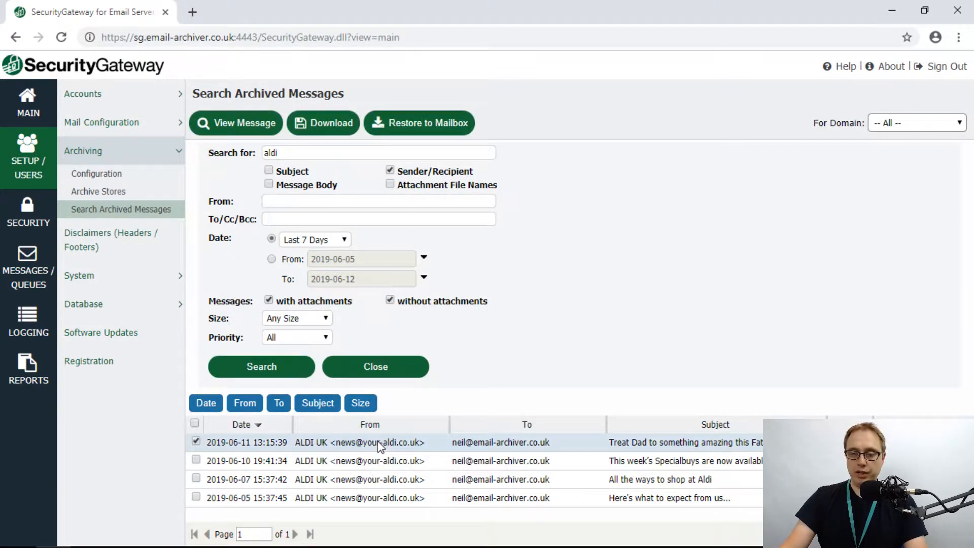
- View the ALDI Father's Day email with its remote images loaded and its full headers shown
click(264, 128)
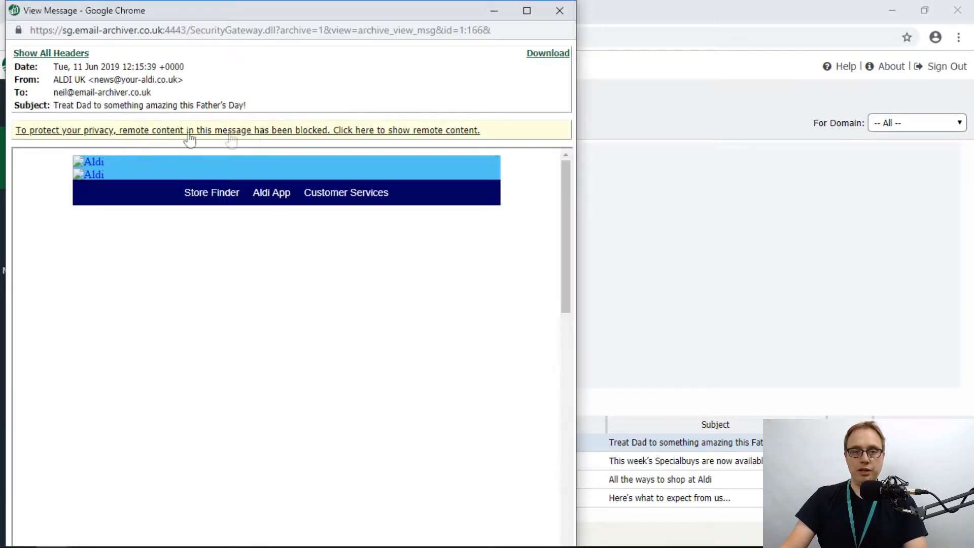
click(171, 133)
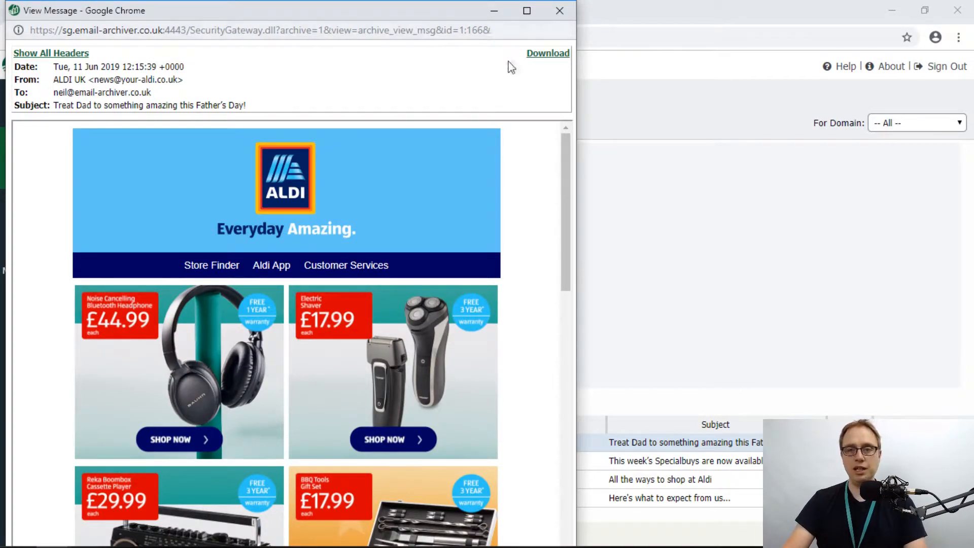
click(82, 56)
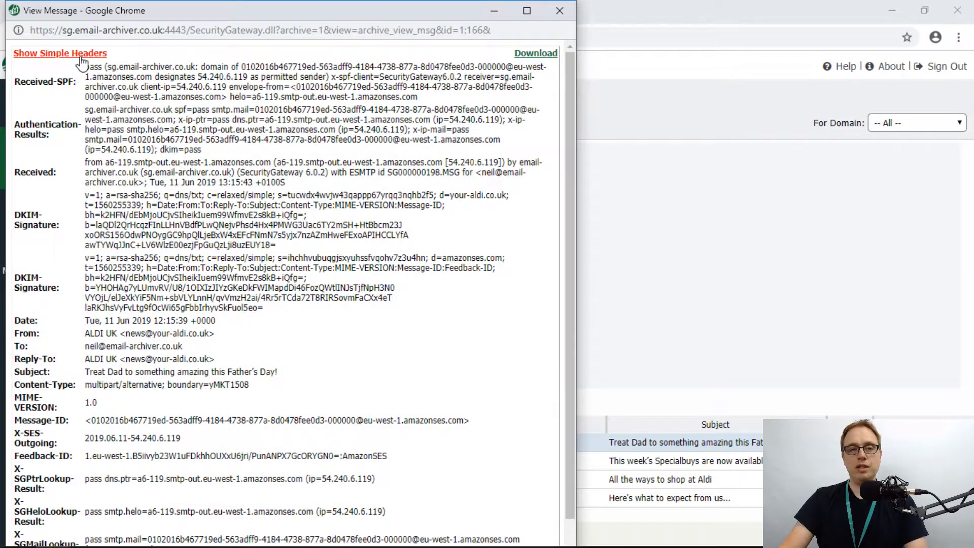
click(81, 57)
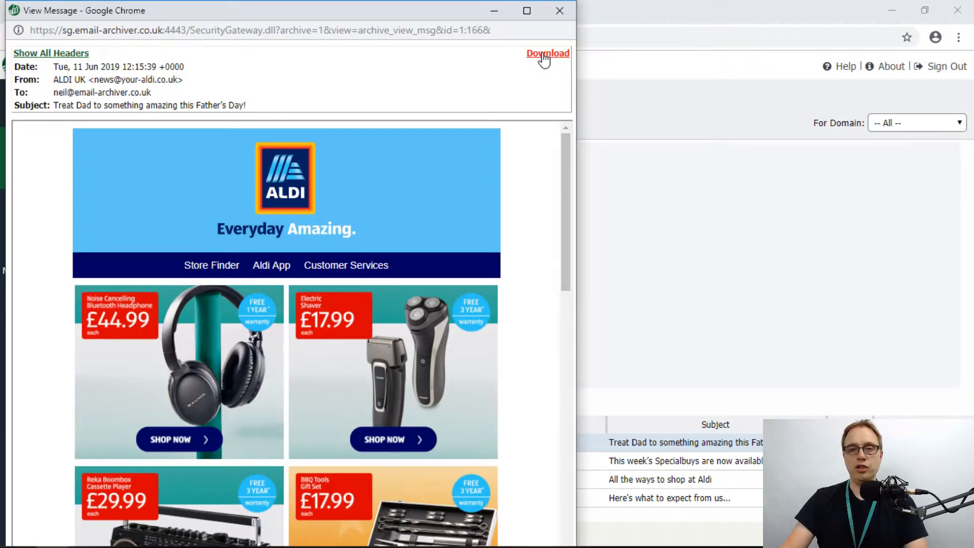
- Download the message as an EML file, then close the message window
click(544, 56)
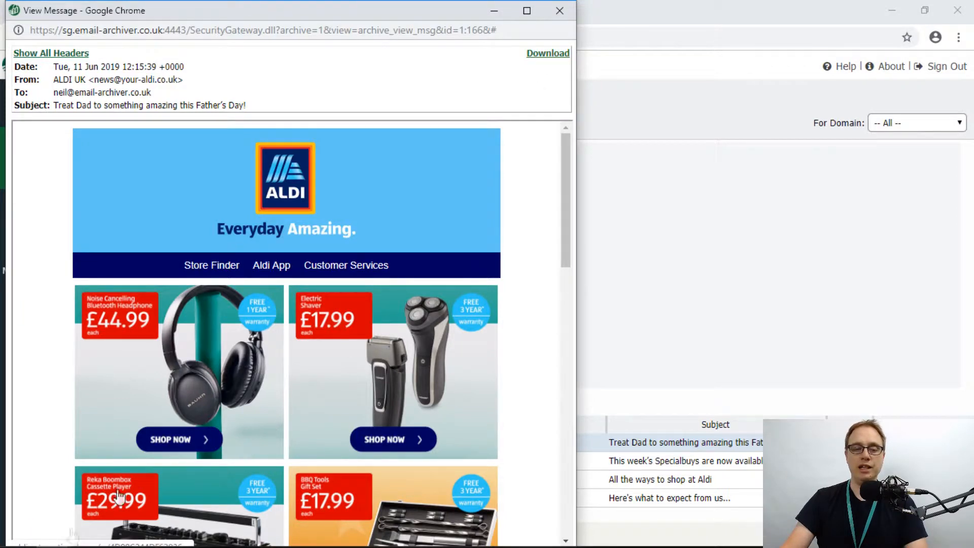
mouse_move(338, 5)
mouse_down()
mouse_move(339, 36)
mouse_move(341, 0)
mouse_up()
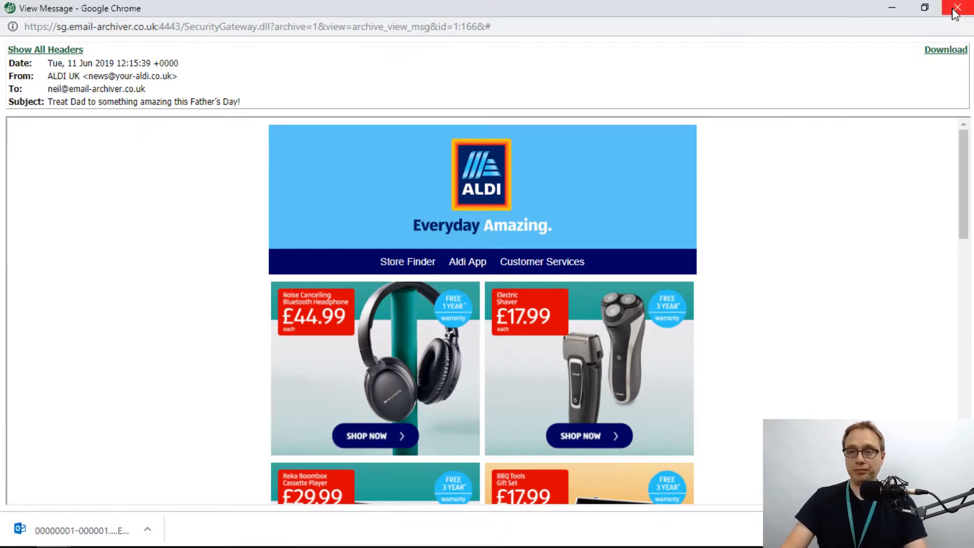
click(934, 11)
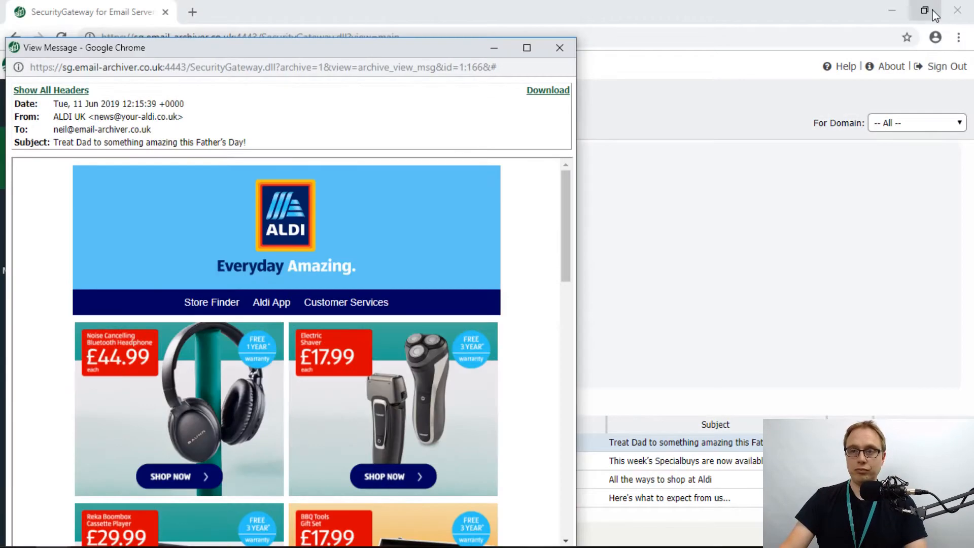
click(557, 48)
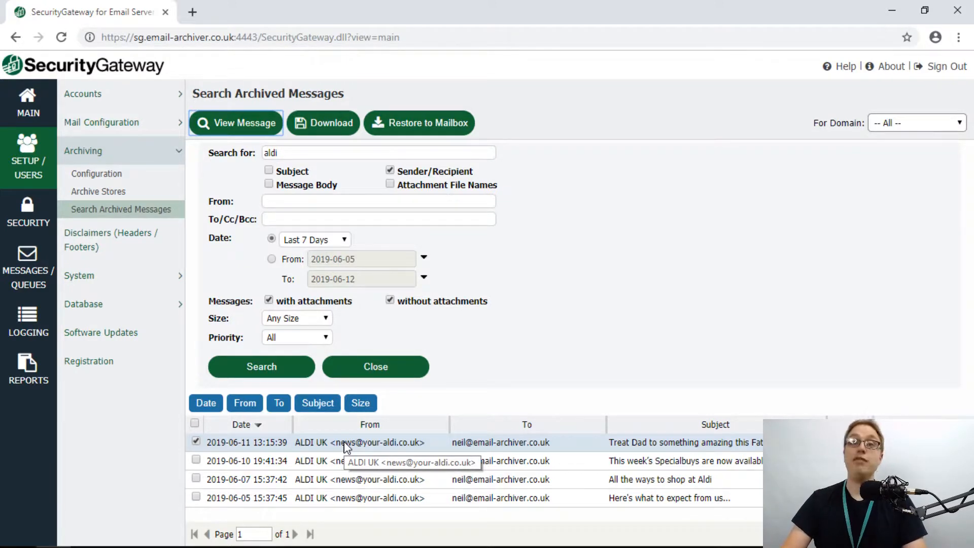
- Restore the chosen message to its mailbox, then sign out of the administrator session
click(409, 122)
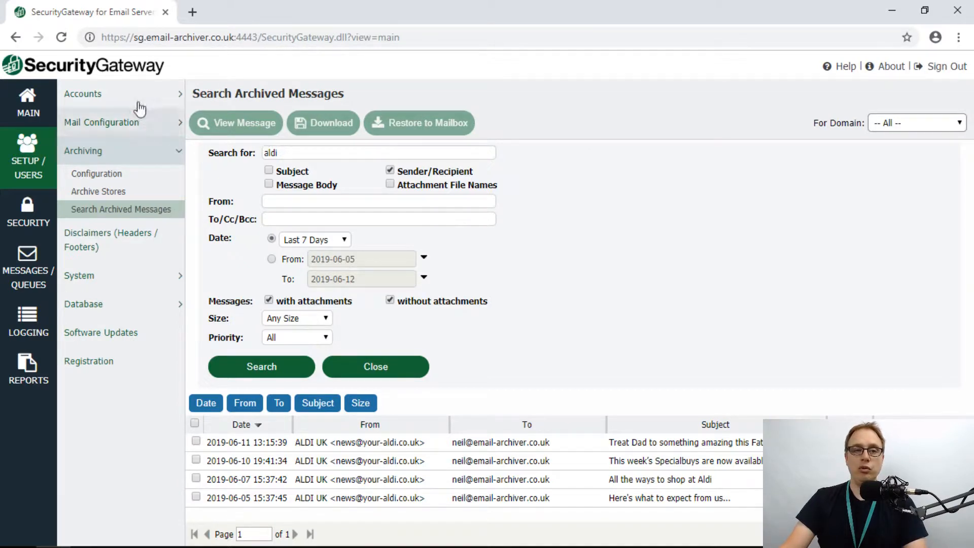
click(947, 71)
- Sign in as the ordinary mailbox user using their saved Chrome login
click(424, 261)
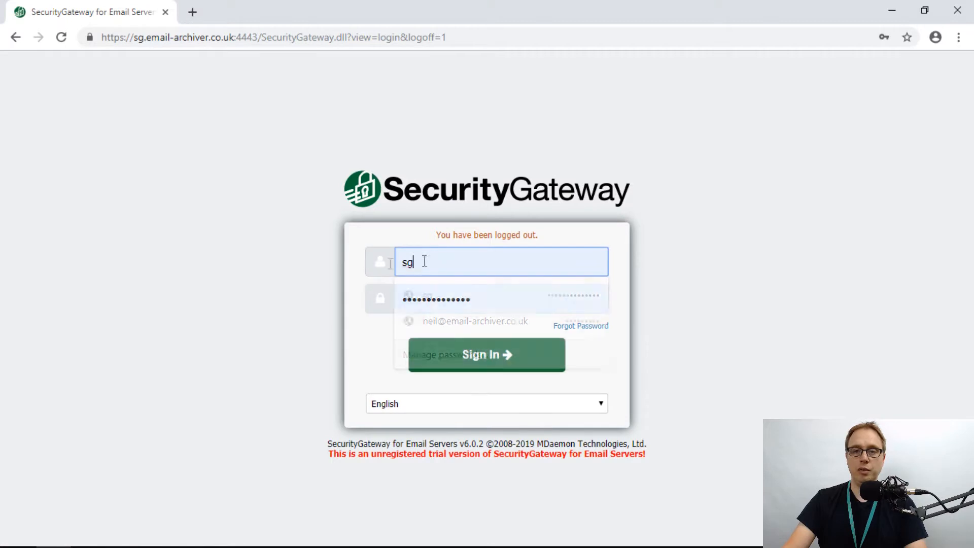
drag(424, 261, 369, 260)
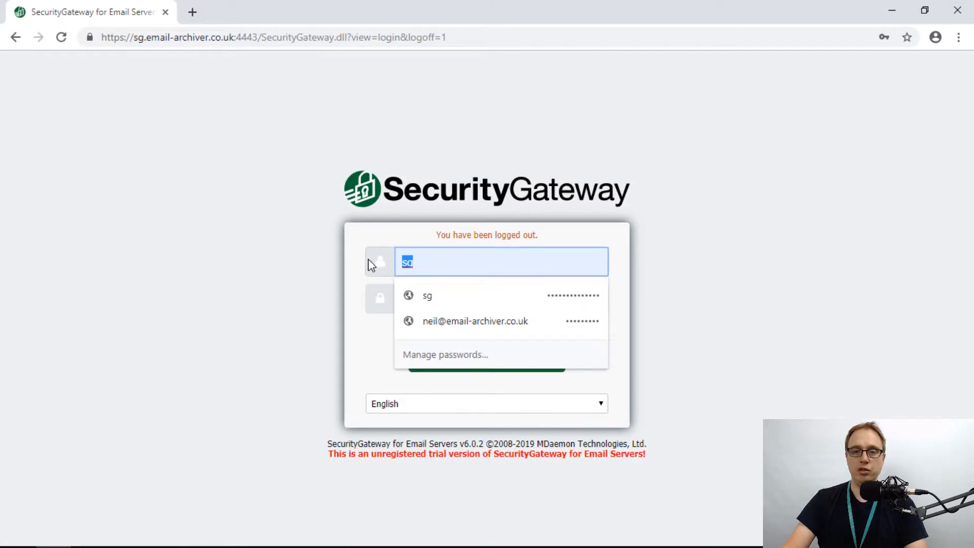
click(437, 323)
click(457, 354)
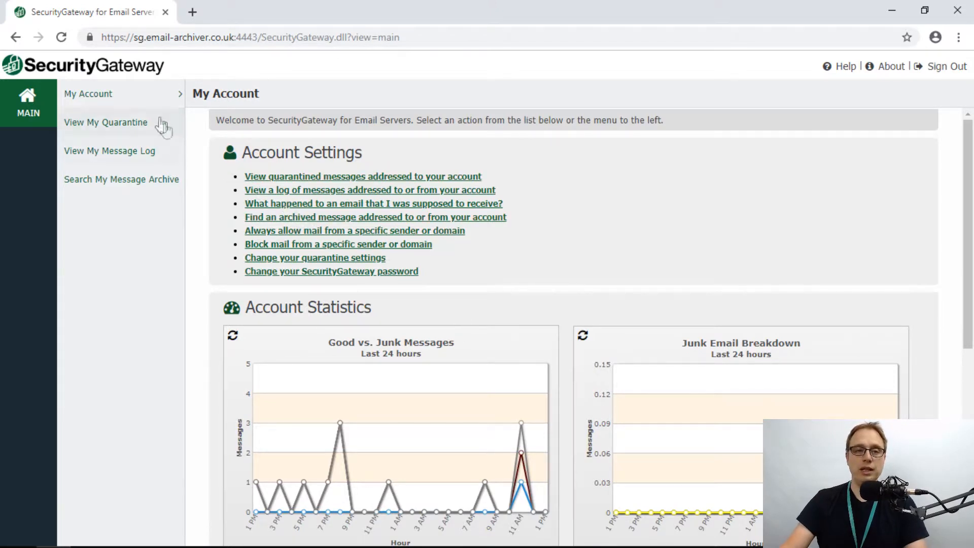
- In My Message Archive, search 'aldi' by sender/recipient only and select the newest ALDI UK result
click(91, 185)
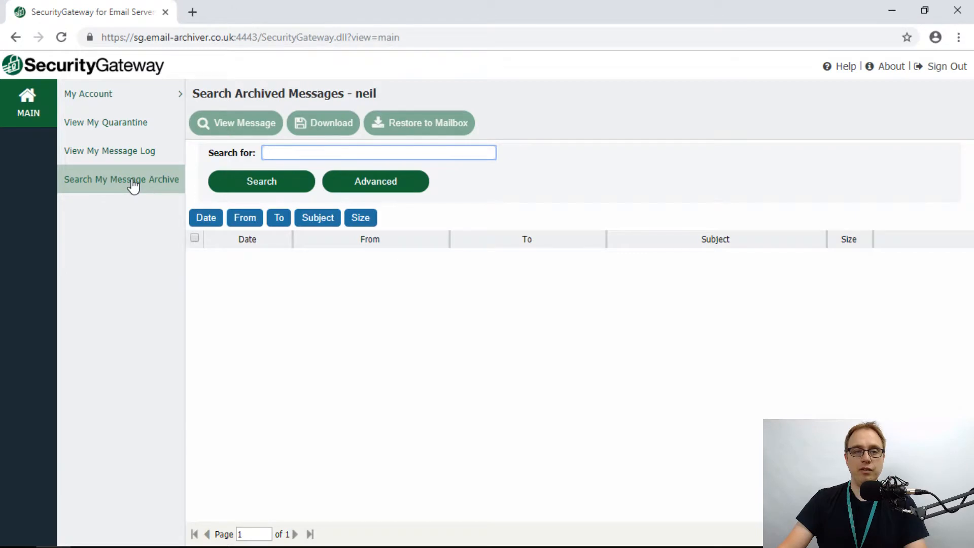
click(387, 188)
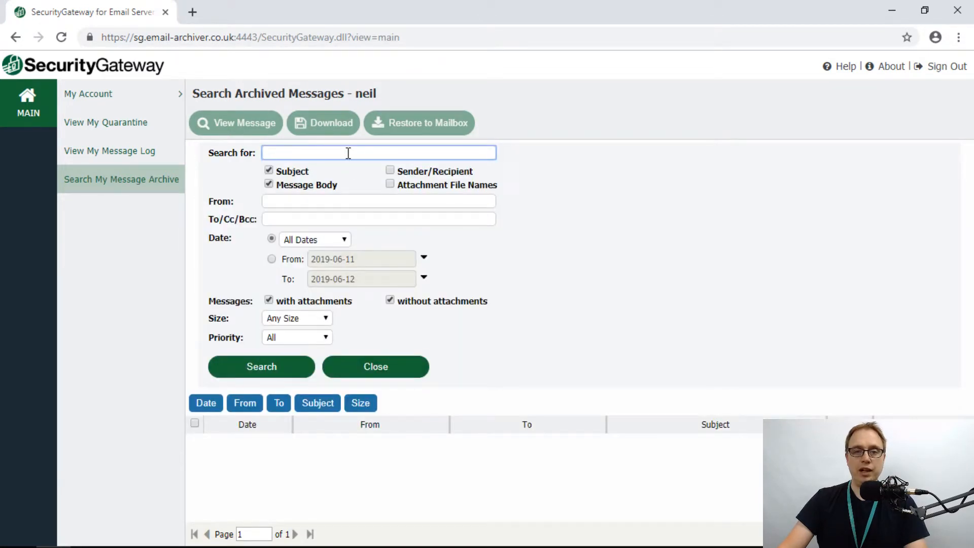
text(aldi)
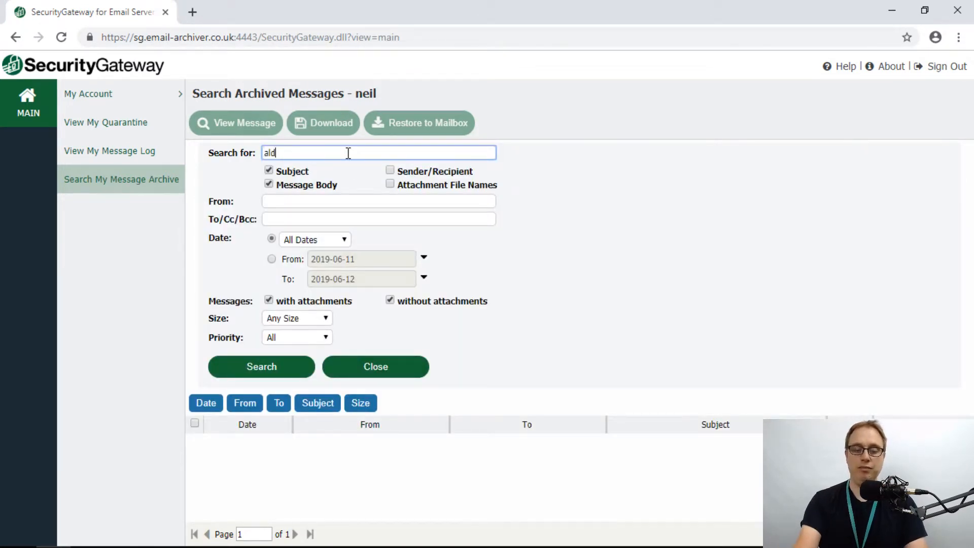
click(300, 187)
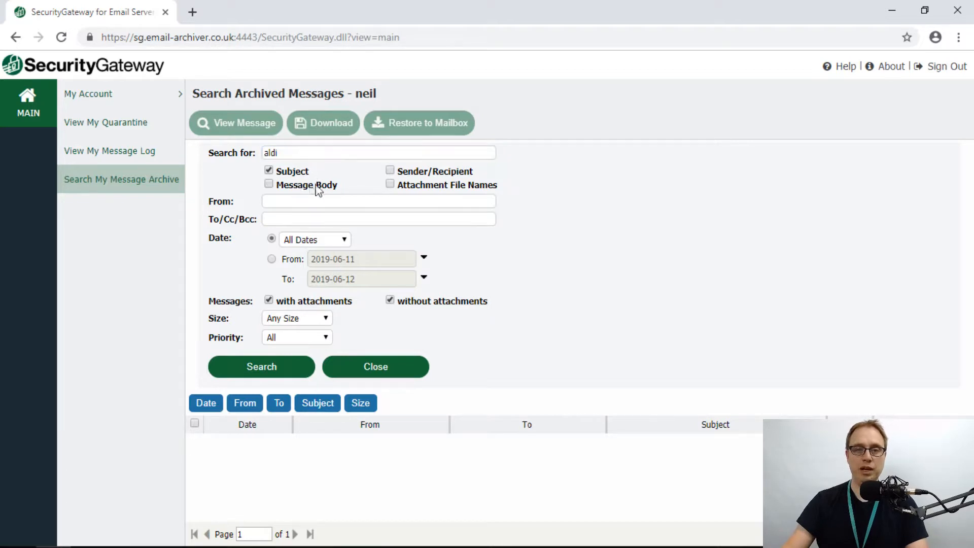
click(409, 177)
click(307, 173)
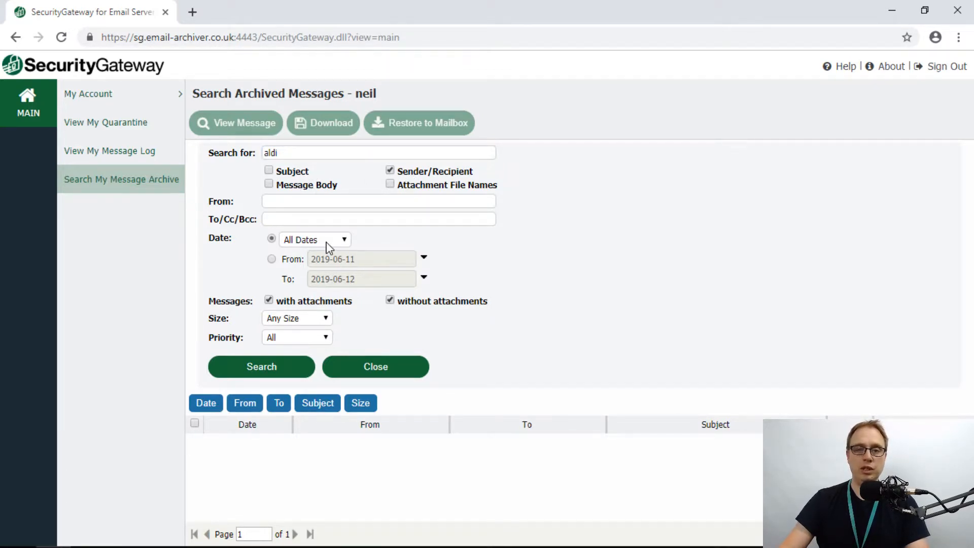
click(286, 368)
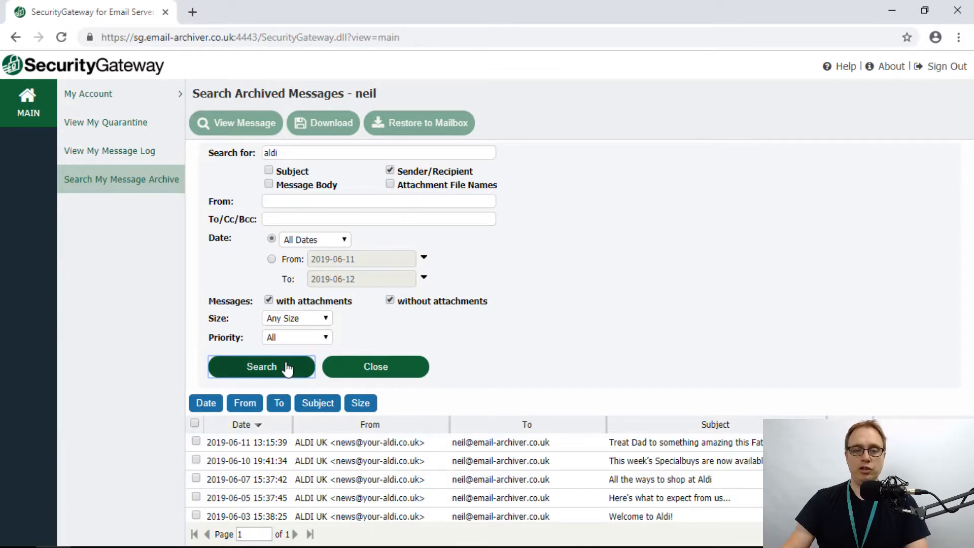
click(516, 443)
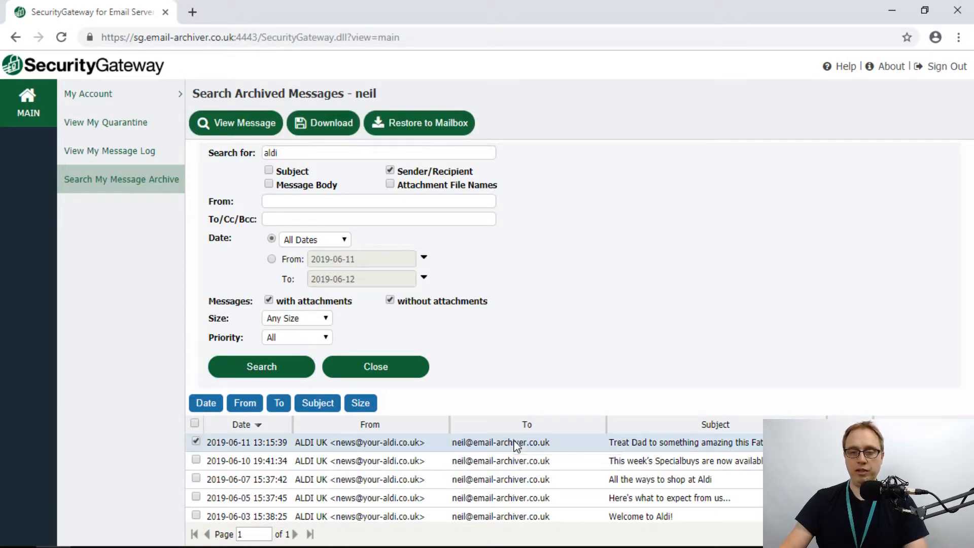
- Preview the archived Father's Day ALDI message, then close the preview window
click(267, 123)
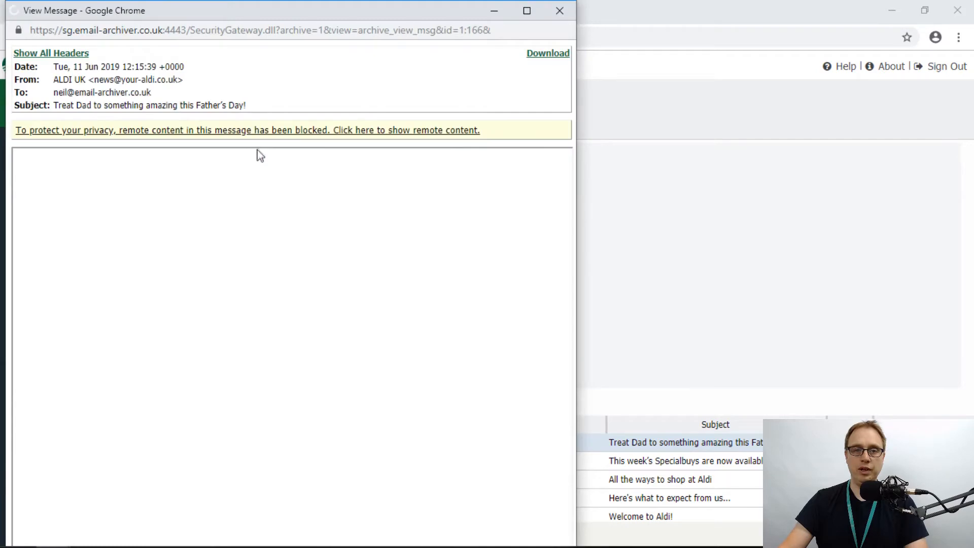
click(567, 11)
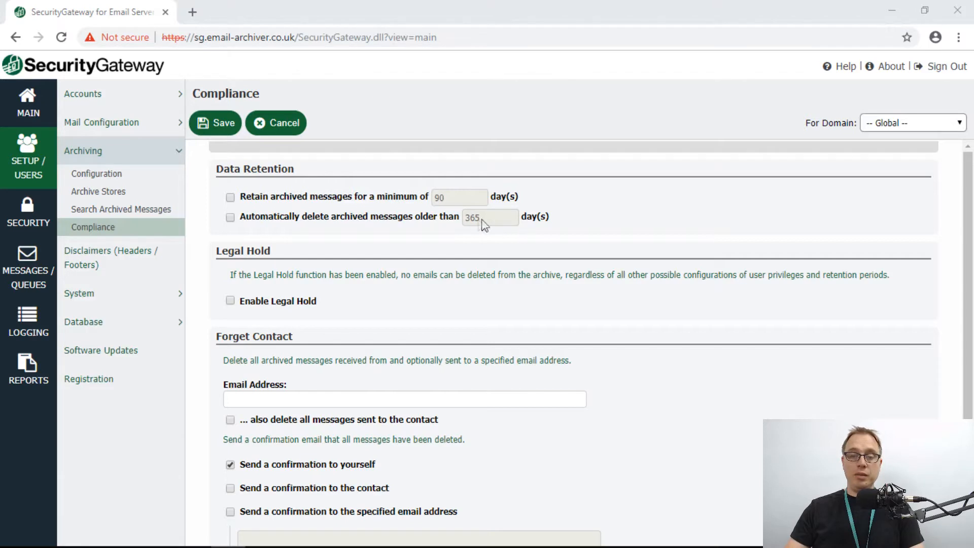
- Enable the 90-day minimum retention and 365-day auto-delete rules, plus Legal Hold
click(282, 199)
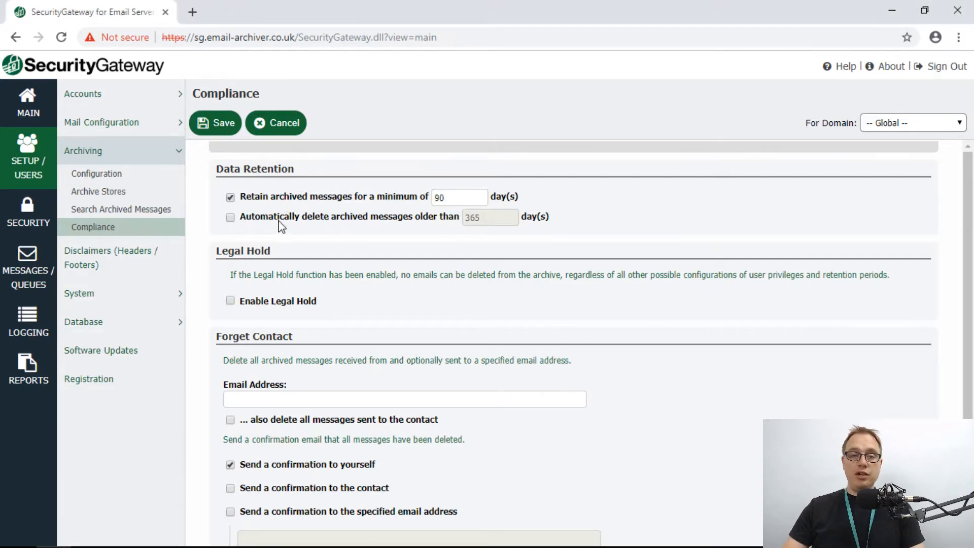
click(280, 219)
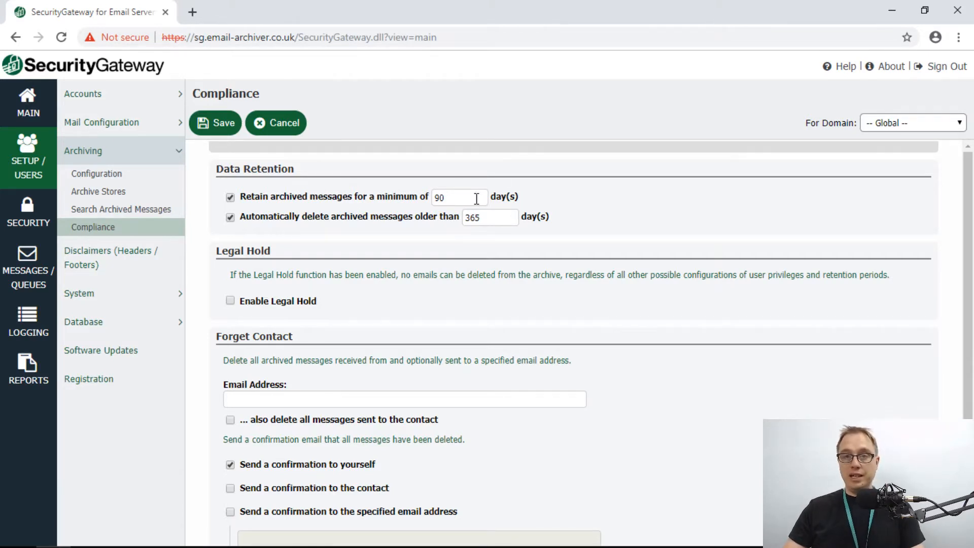
drag(493, 218, 453, 224)
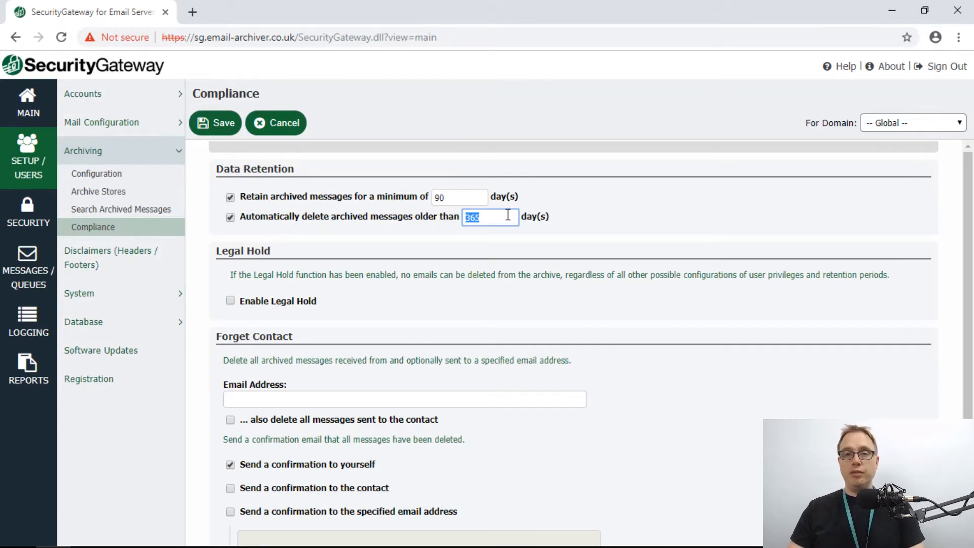
click(444, 197)
click(484, 217)
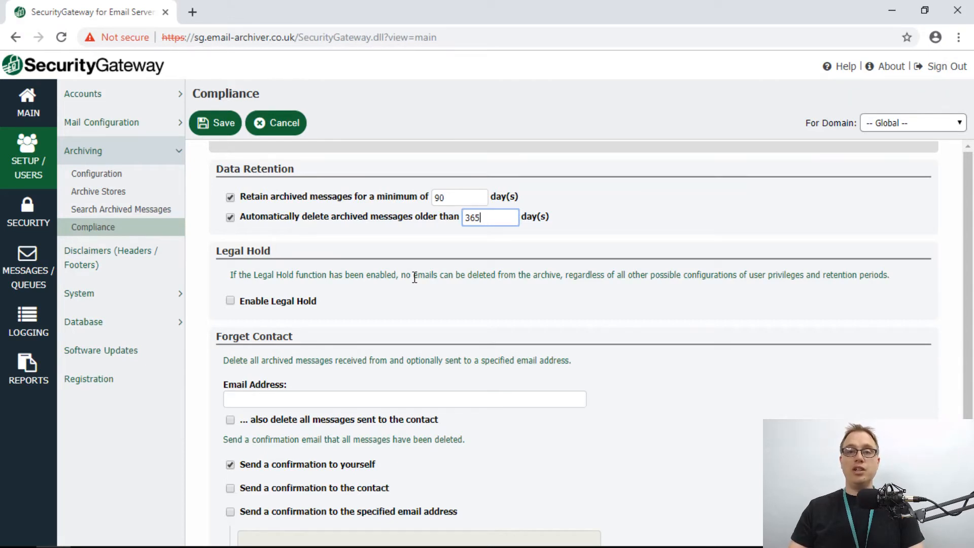
click(231, 301)
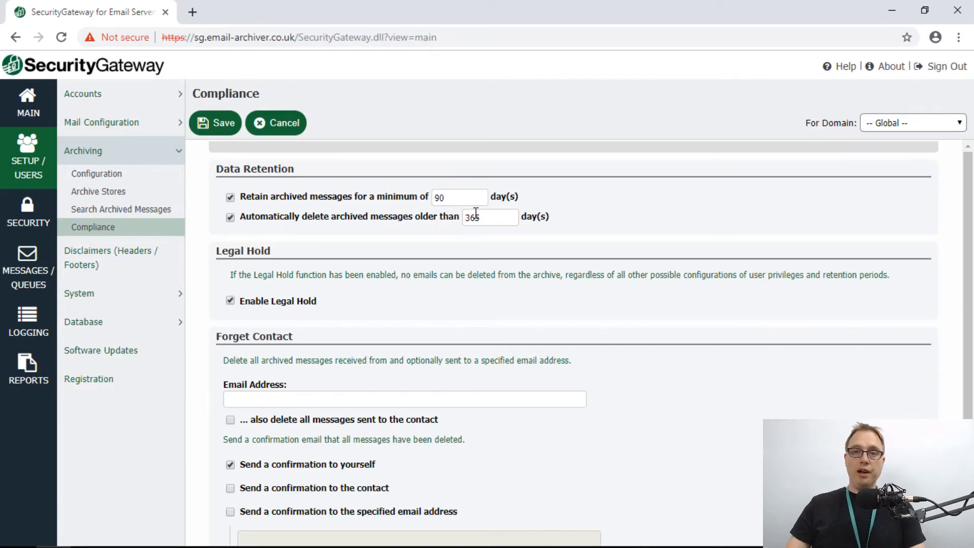
scroll(496, 274, down, 2)
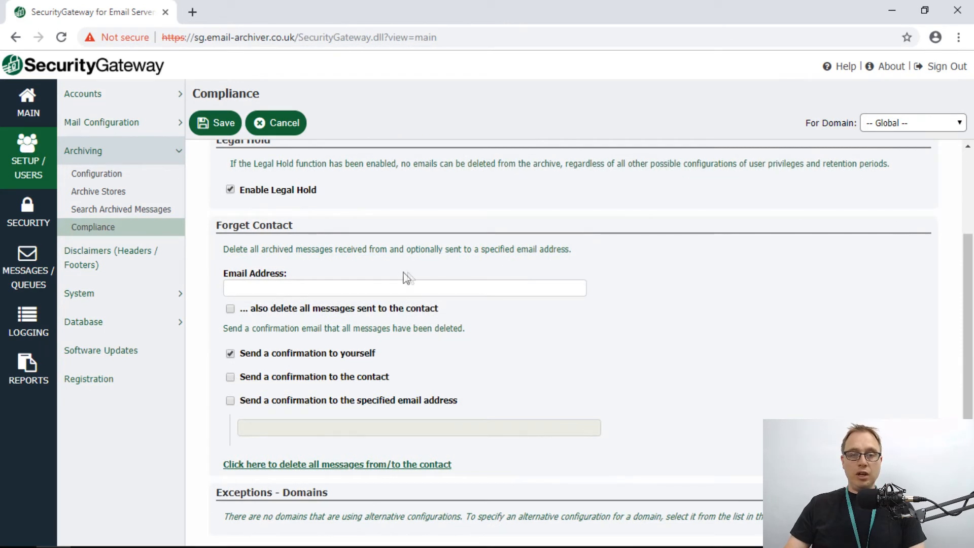